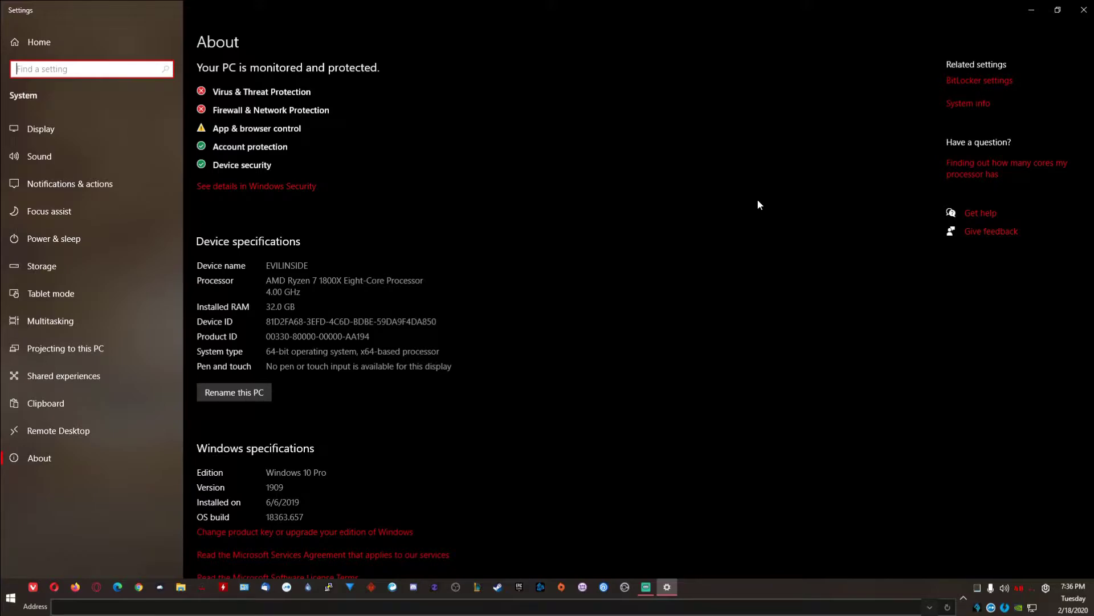
# Step: Check the Game Mode setting on the Gaming page of Windows Settings
pyautogui.click(1084, 10)
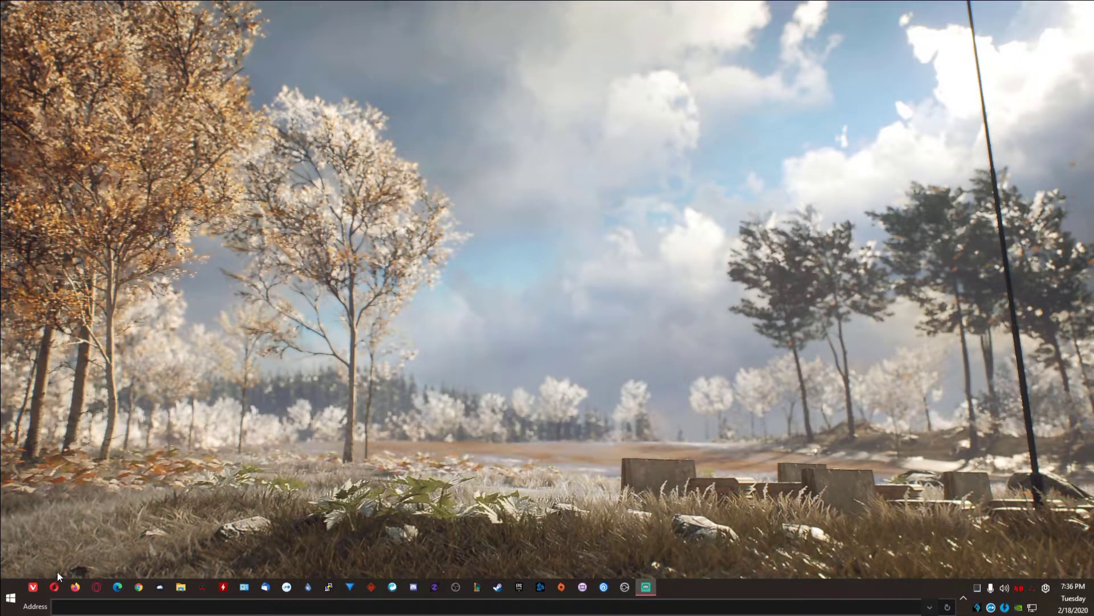
pyautogui.click(10, 596)
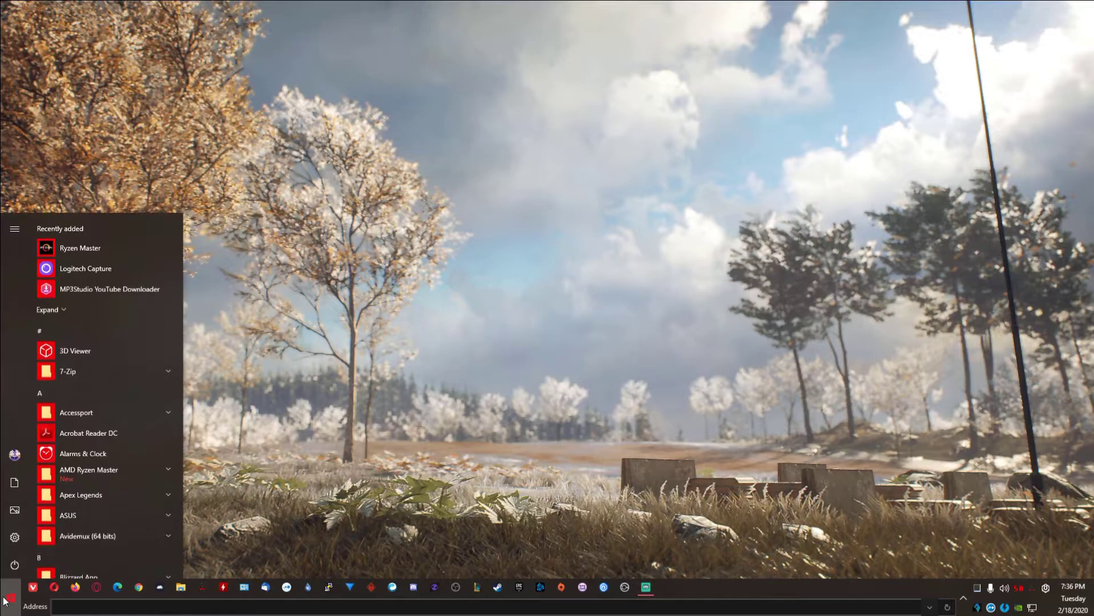
pyautogui.click(14, 539)
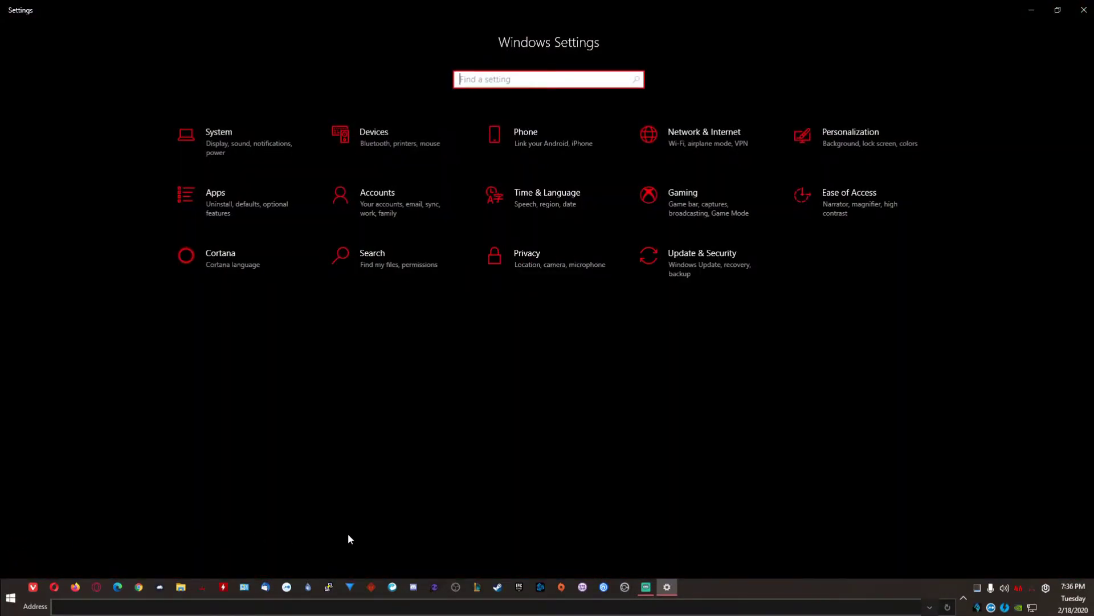
pyautogui.click(669, 200)
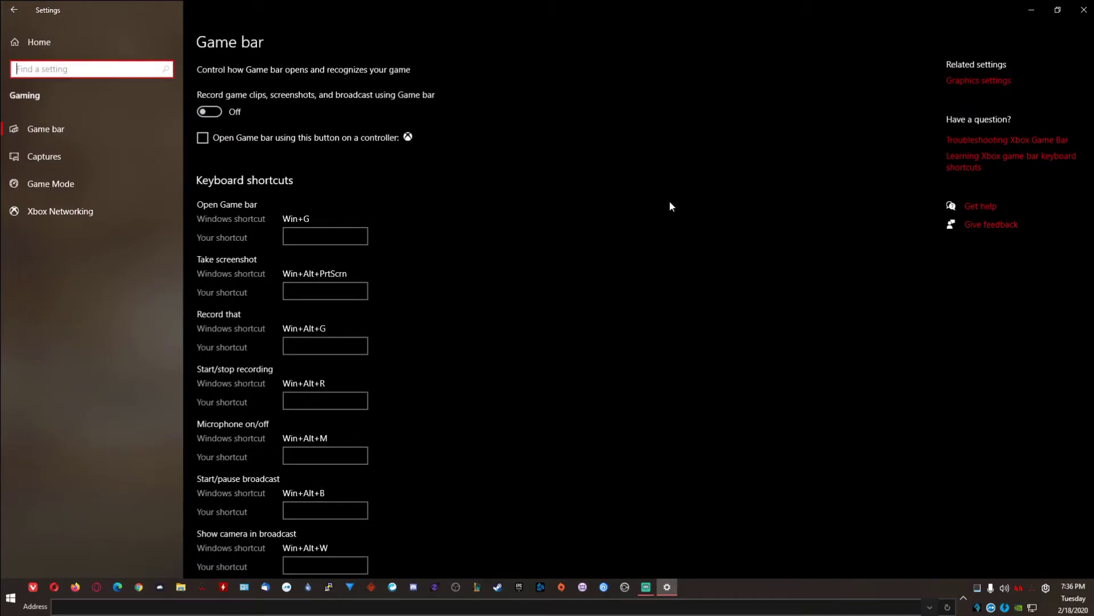
pyautogui.click(59, 187)
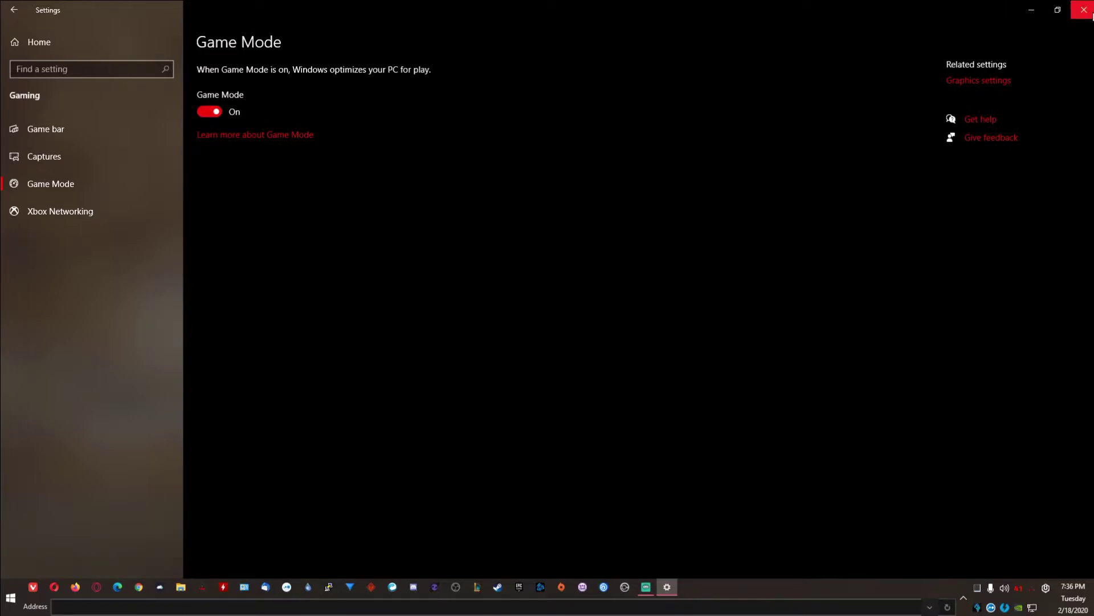
pyautogui.click(1083, 9)
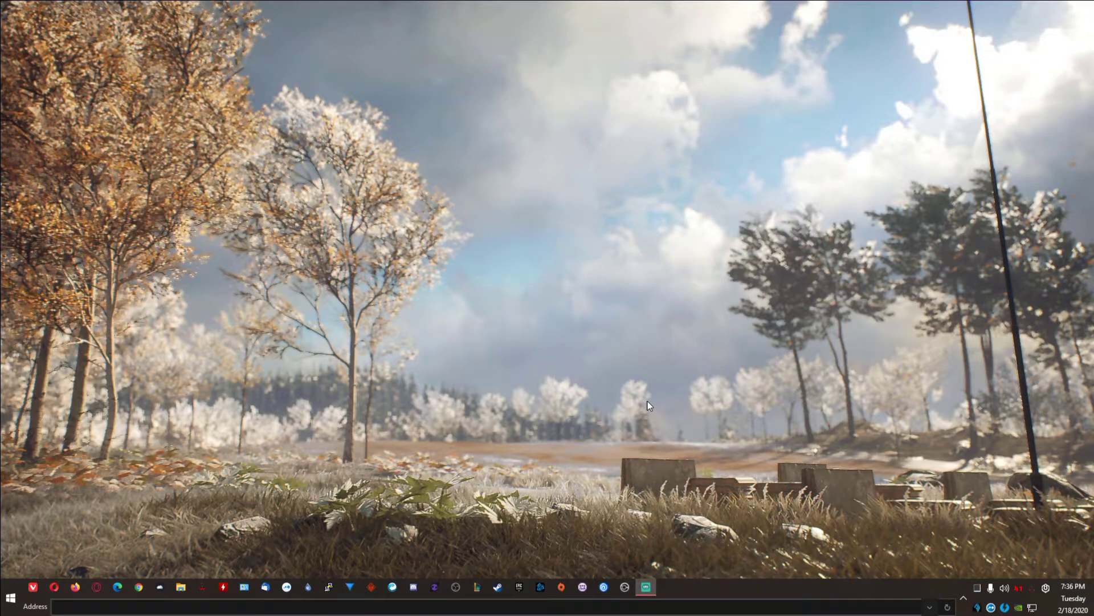
# Step: Switch to Chrome, search Google for "speedtest" and run its internet speed test to check the connection's upload speed
pyautogui.click(138, 586)
pyautogui.write('speedtest')
pyautogui.press('Delete')
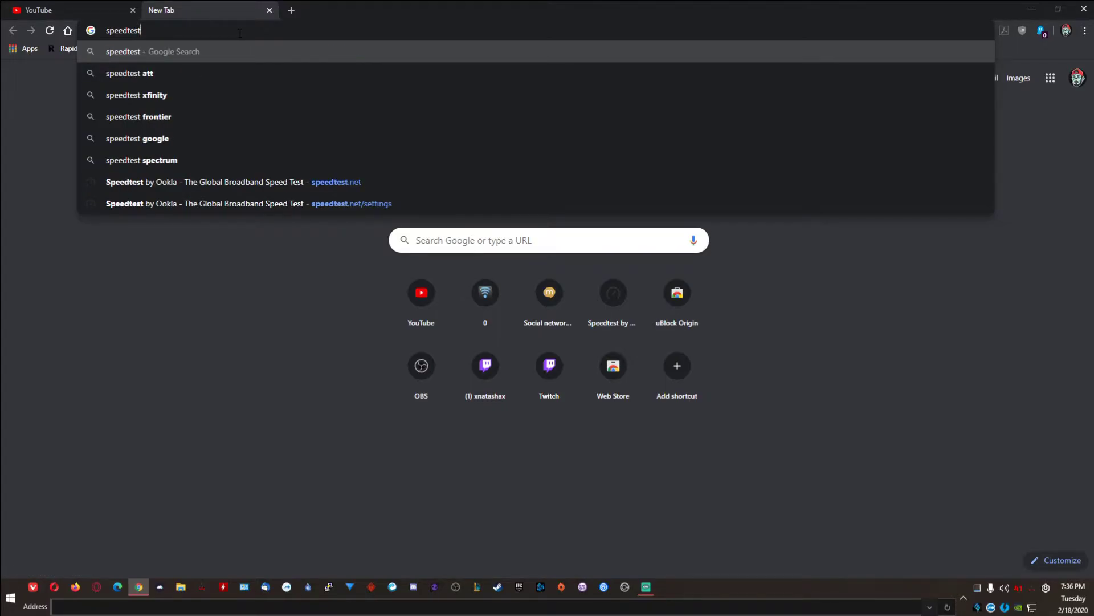
pyautogui.press('Return')
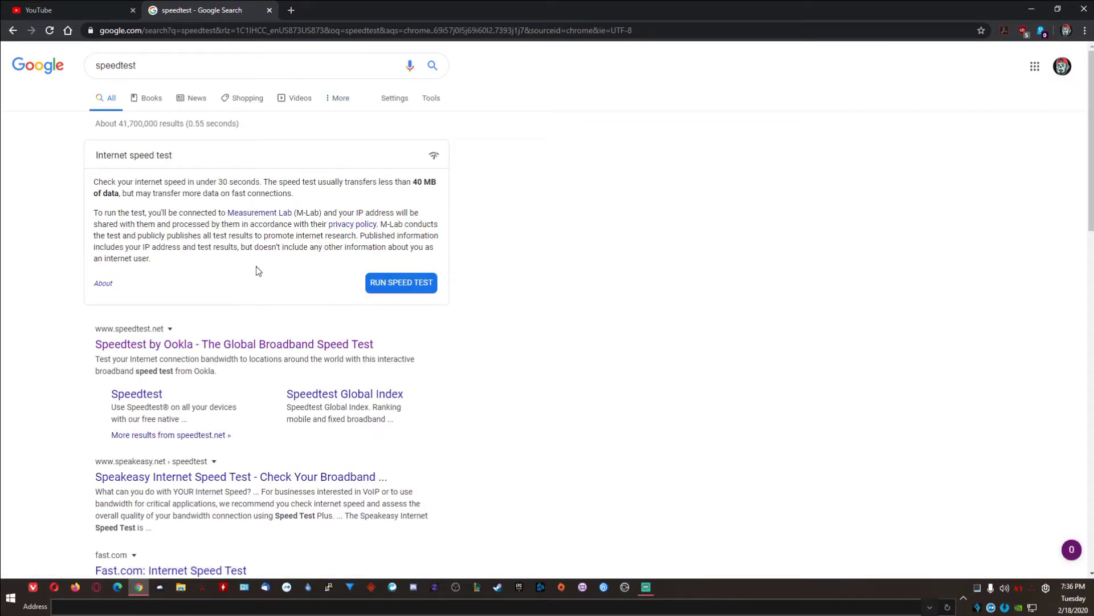
pyautogui.click(402, 287)
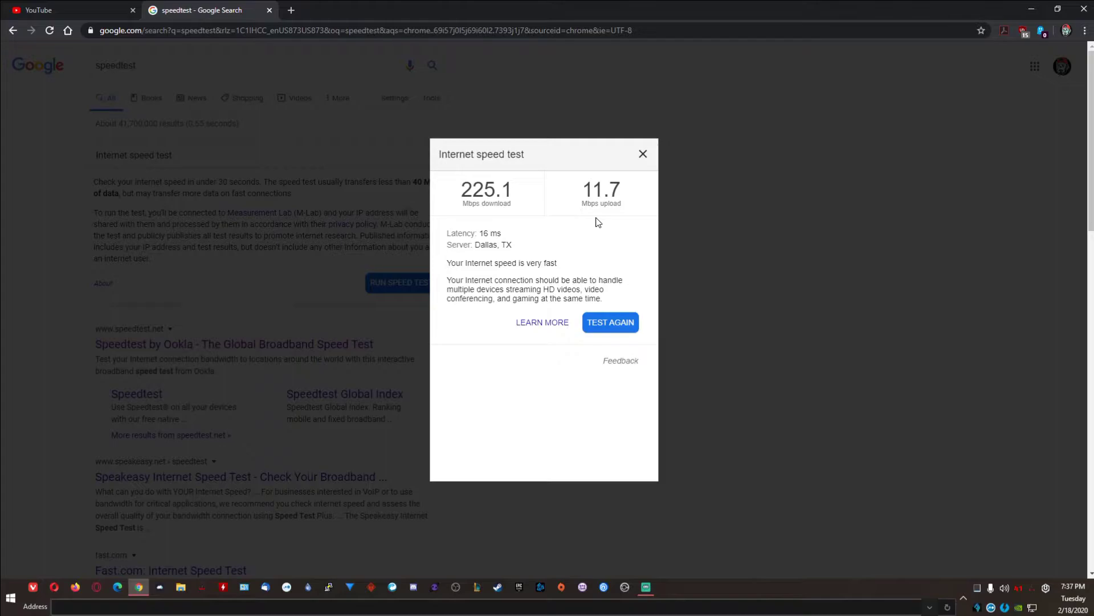
pyautogui.click(643, 155)
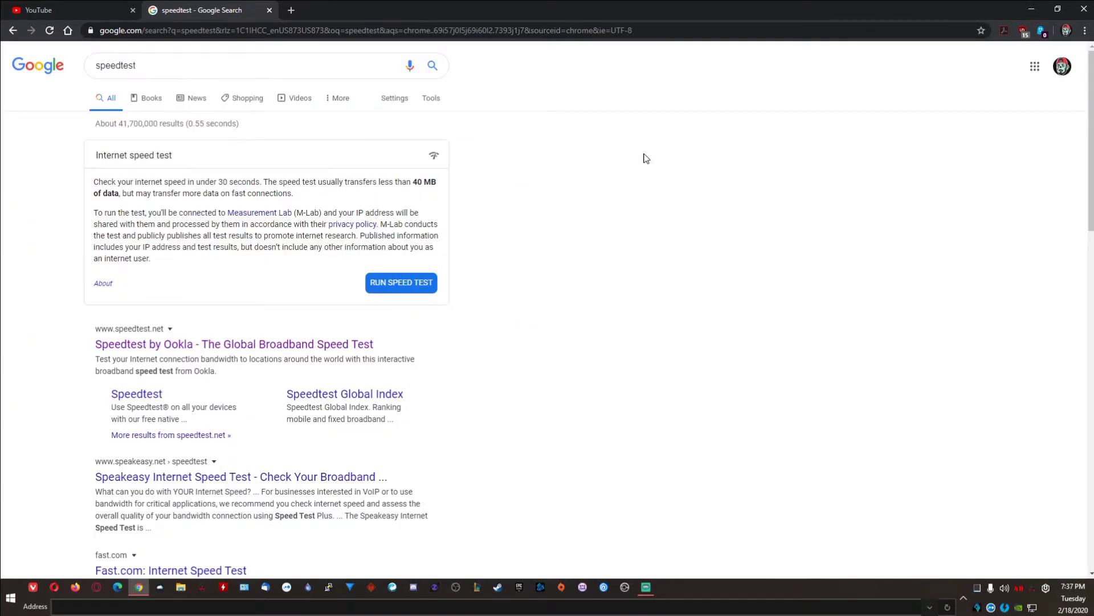
# Step: Download the Windows installer of OBS Studio from obsproject.com and close the browser
pyautogui.click(368, 32)
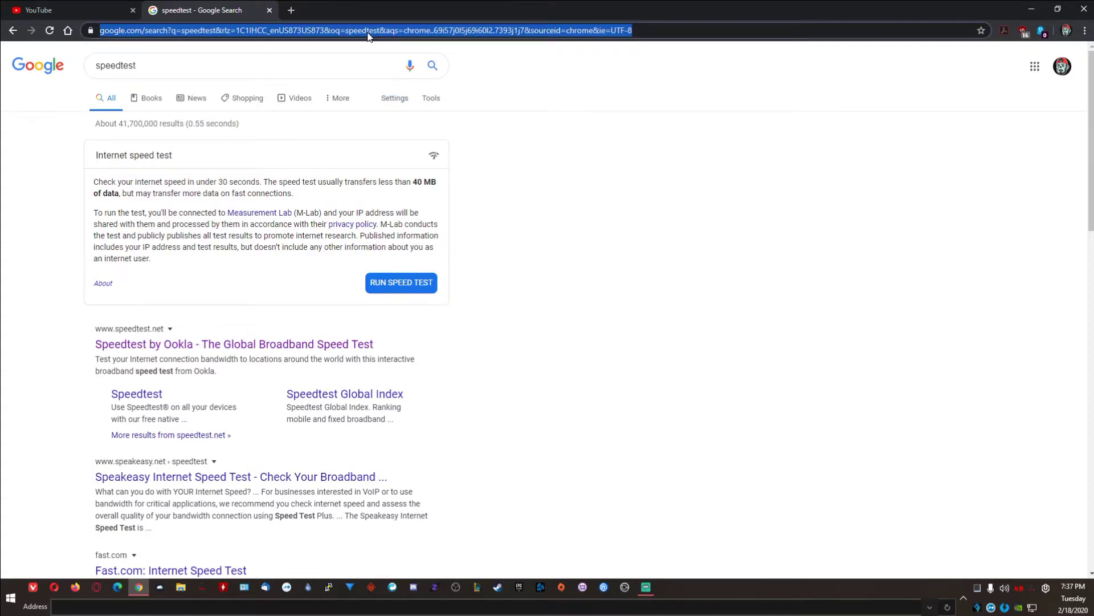
pyautogui.write('obsproject.com')
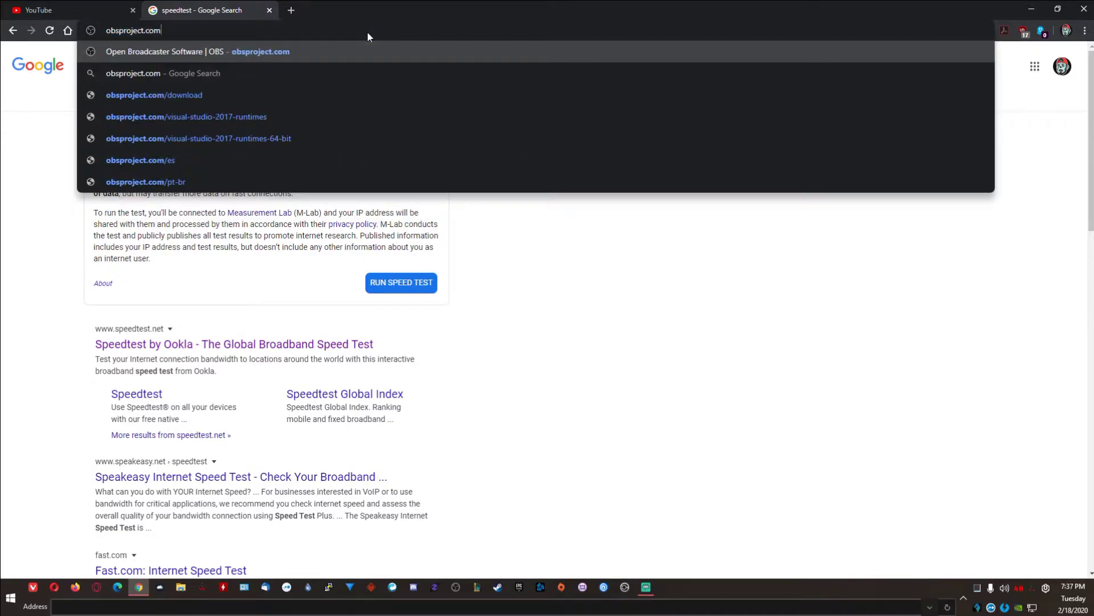
pyautogui.press('Return')
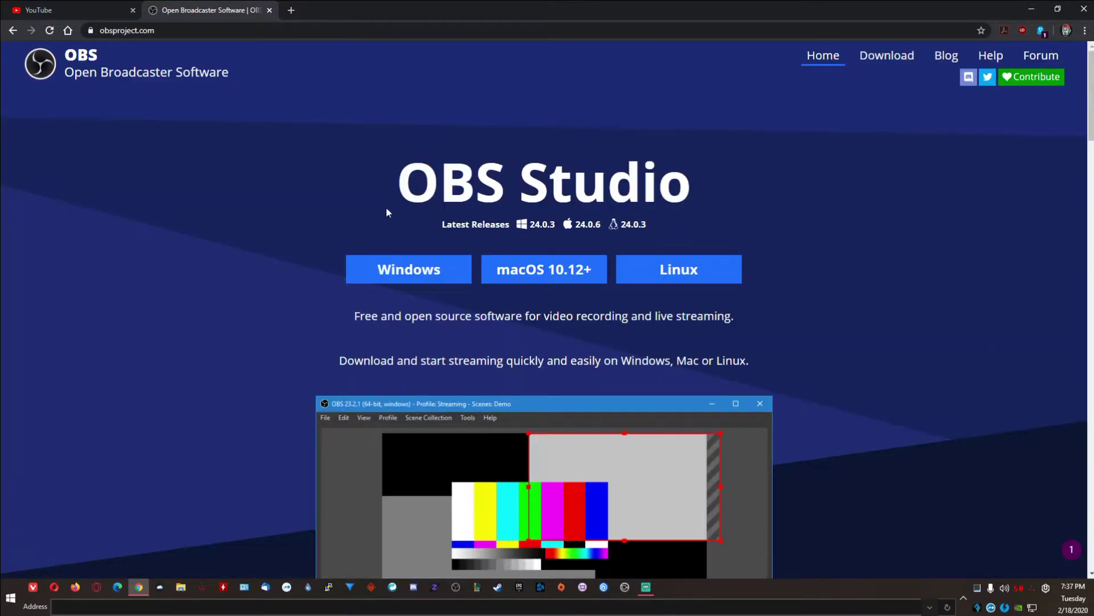
pyautogui.click(395, 271)
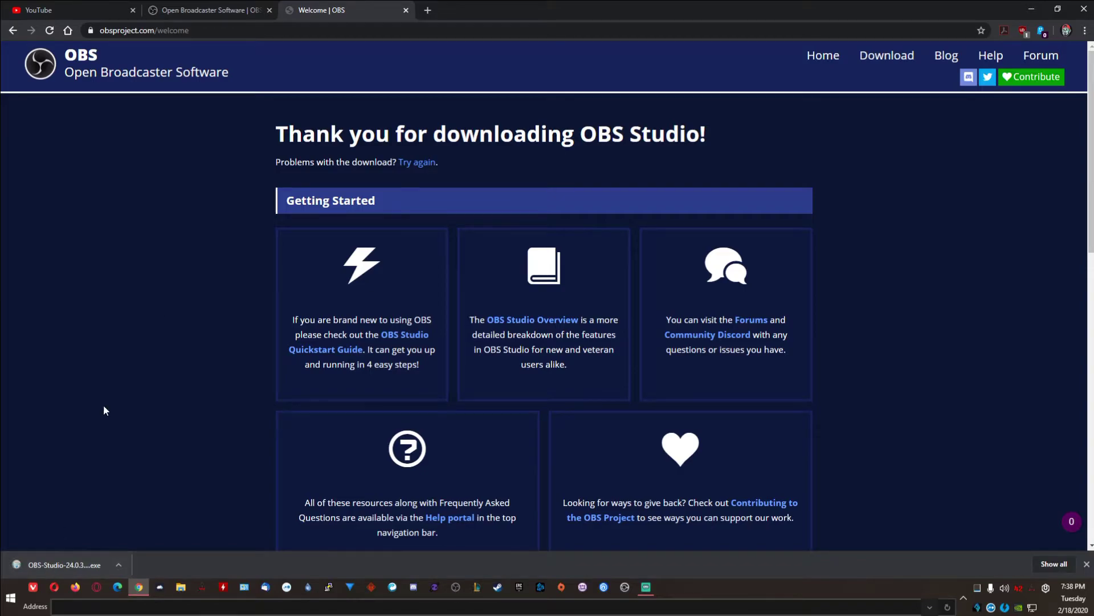
pyautogui.click(1083, 10)
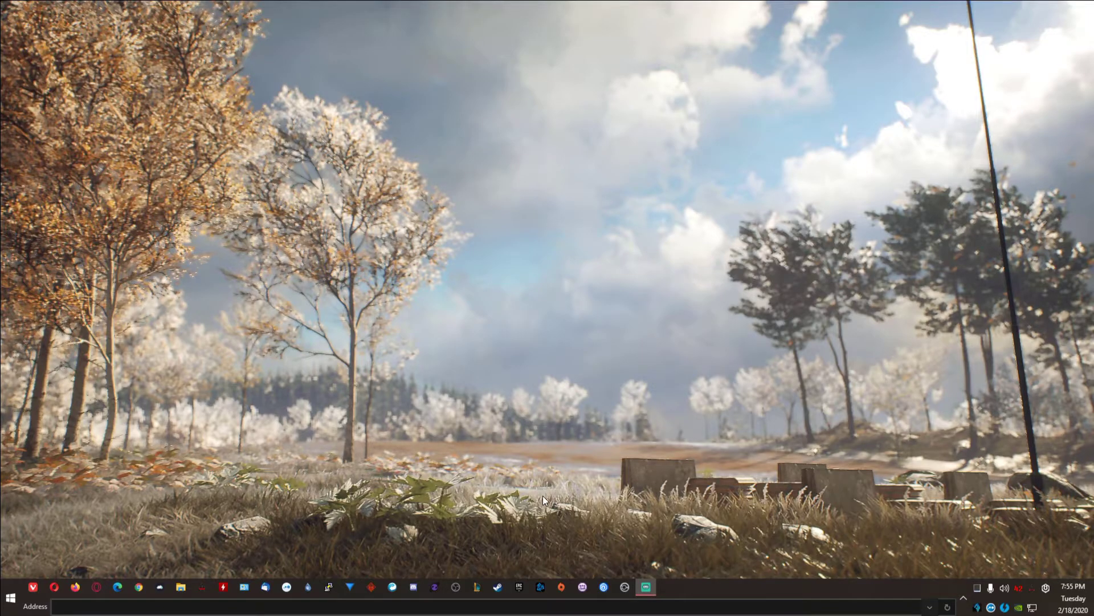
# Step: Check the run-as-administrator option in the compatibility properties of the pinned OBS Studio (64bit) shortcut
pyautogui.rightClick(457, 587)
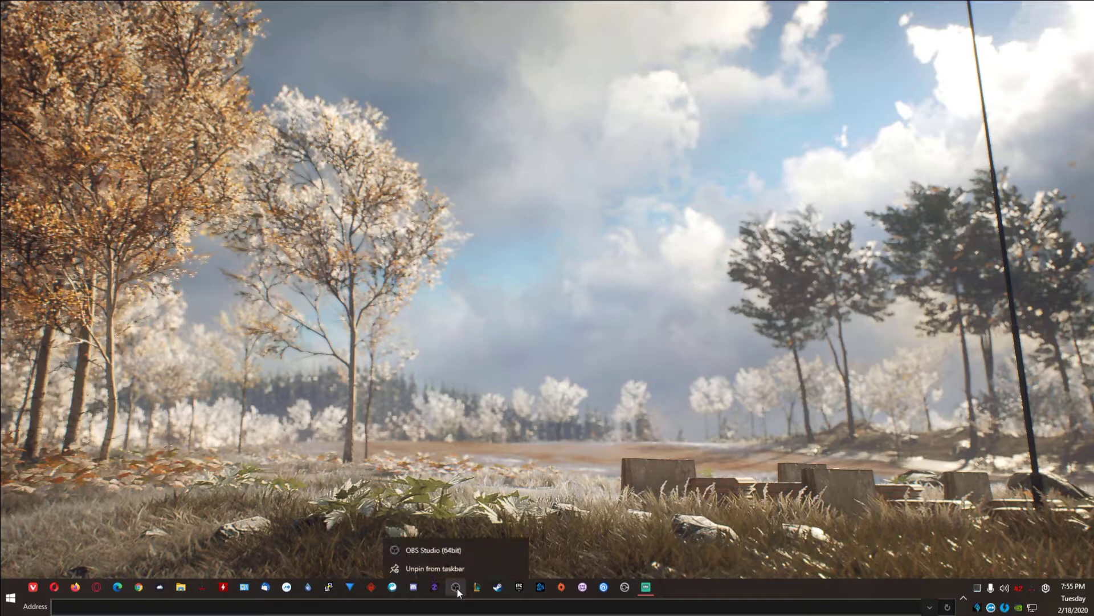
pyautogui.rightClick(453, 547)
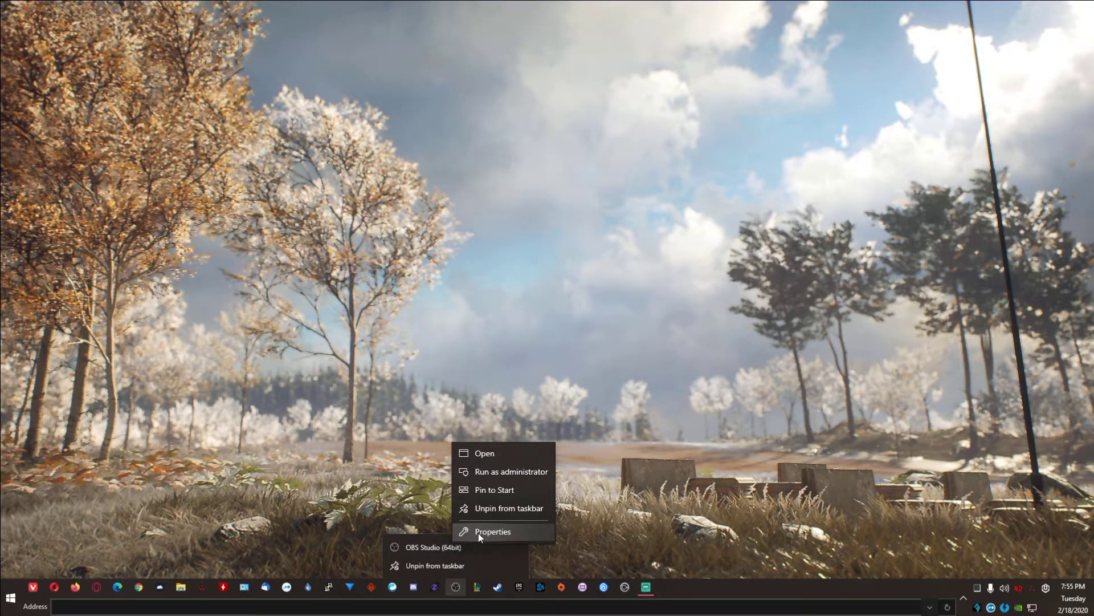
pyautogui.click(478, 531)
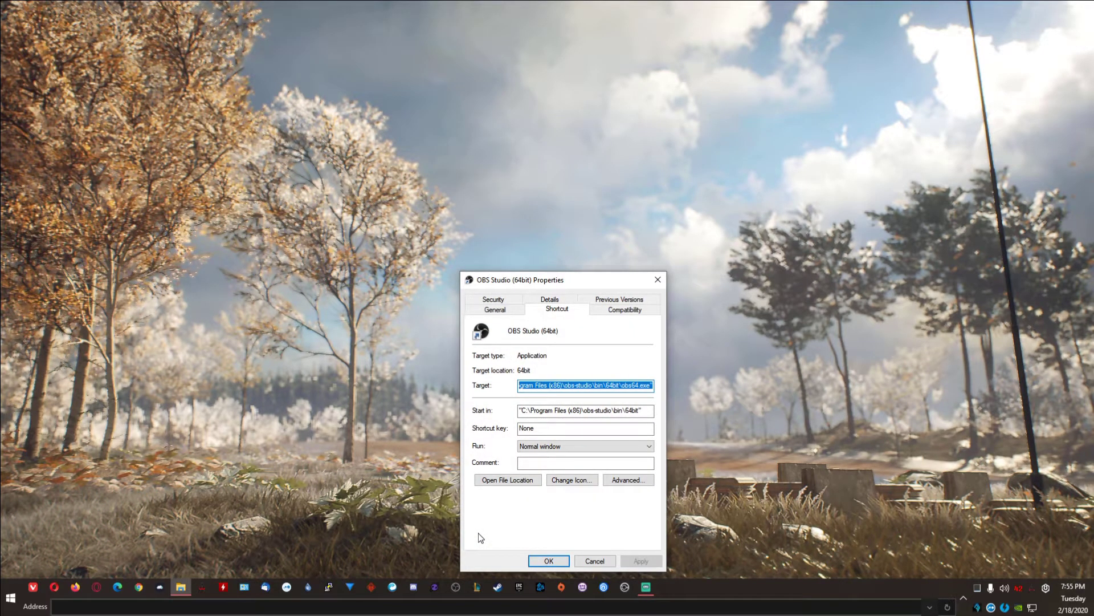
pyautogui.click(622, 314)
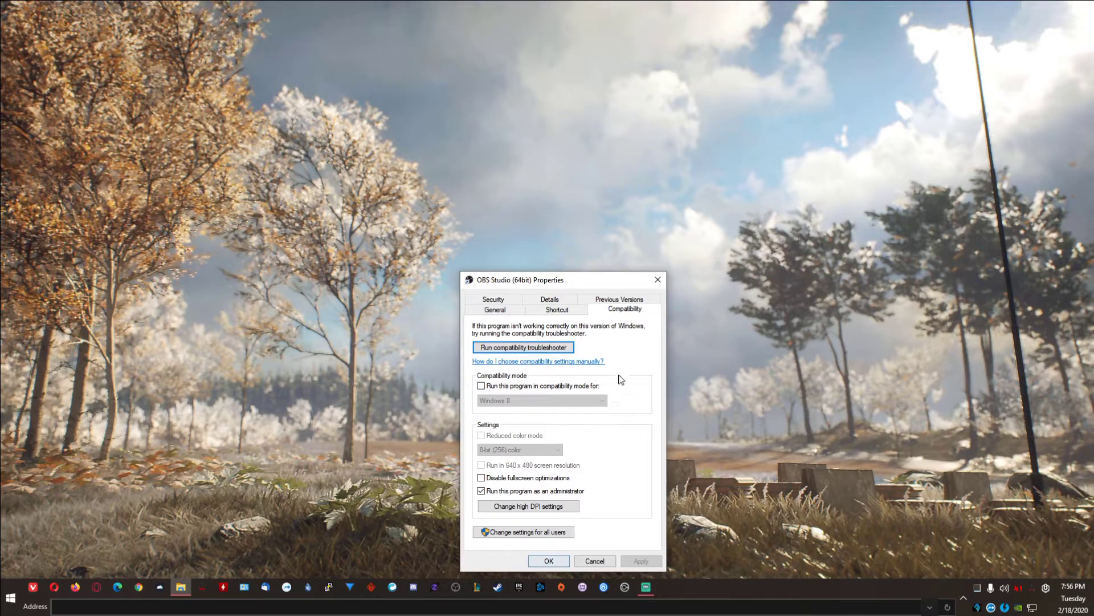
pyautogui.click(659, 283)
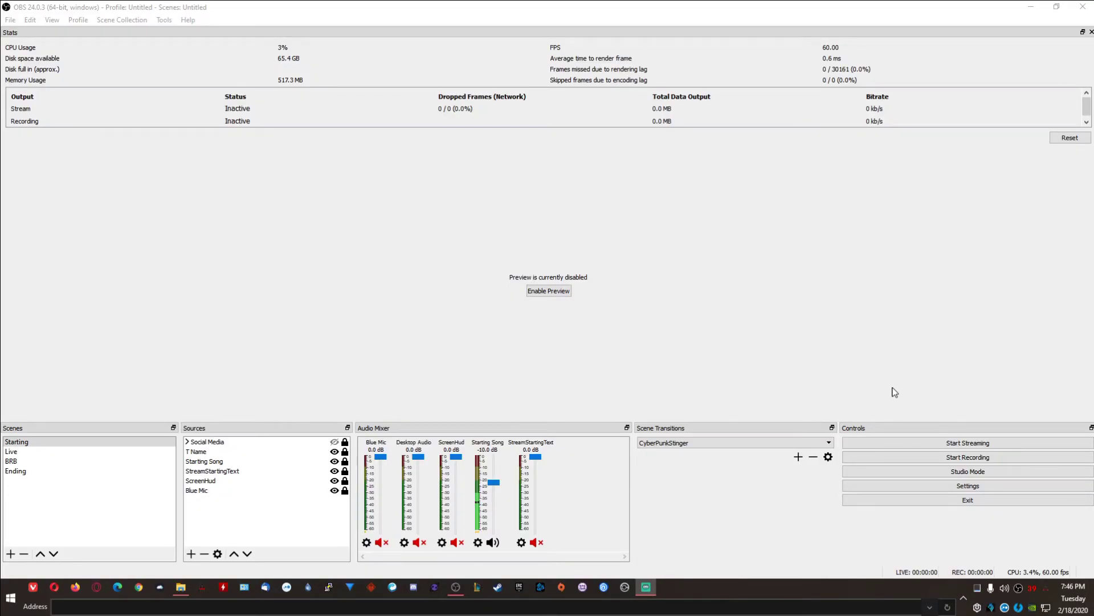
# Step: Review the streaming output settings in OBS, covering bitrate, custom buffer size, keyframe interval and x264 options
pyautogui.click(909, 485)
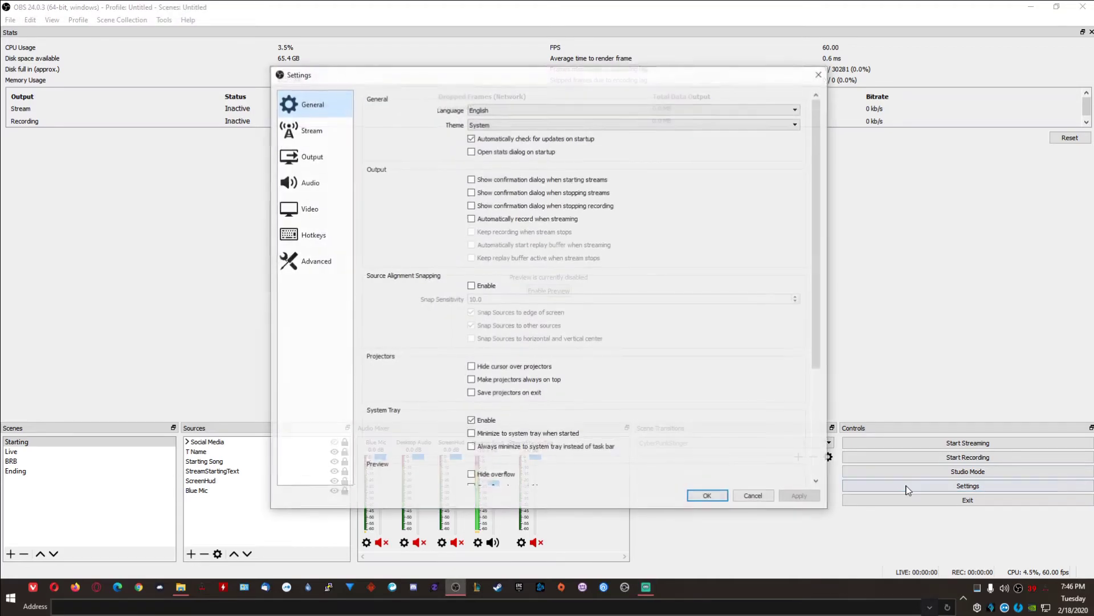
pyautogui.click(319, 162)
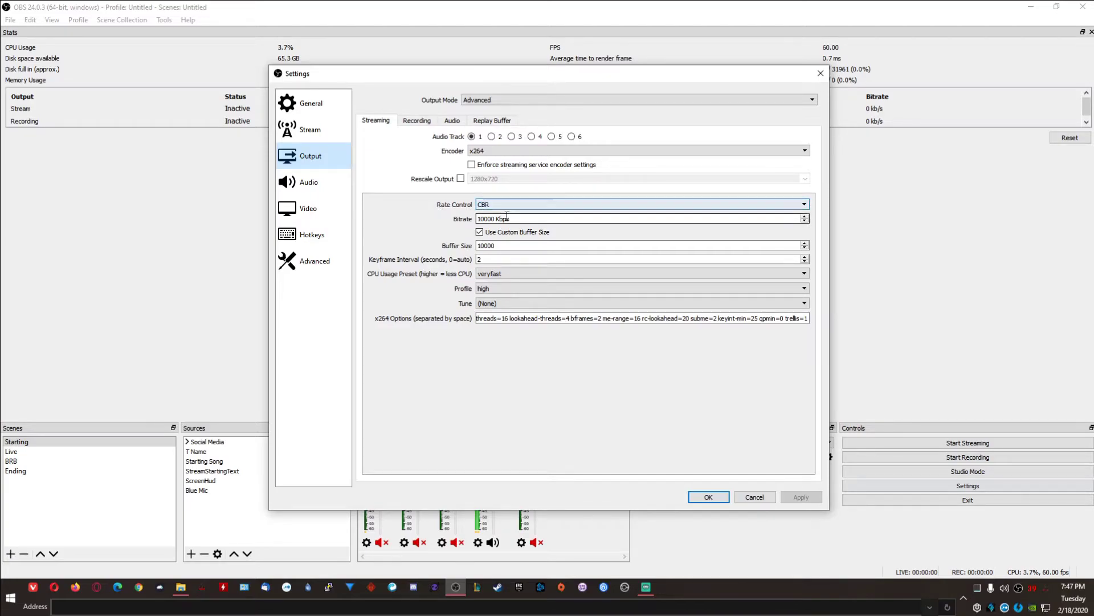
pyautogui.moveTo(517, 219); pyautogui.dragTo(435, 223)
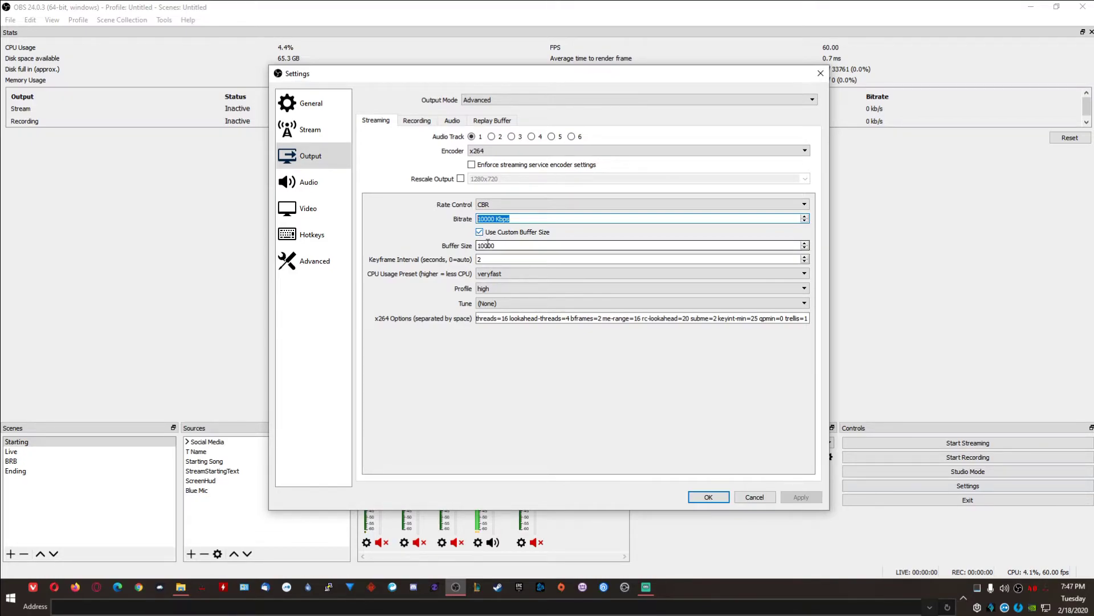
pyautogui.press('Tab')
pyautogui.press('Tab')
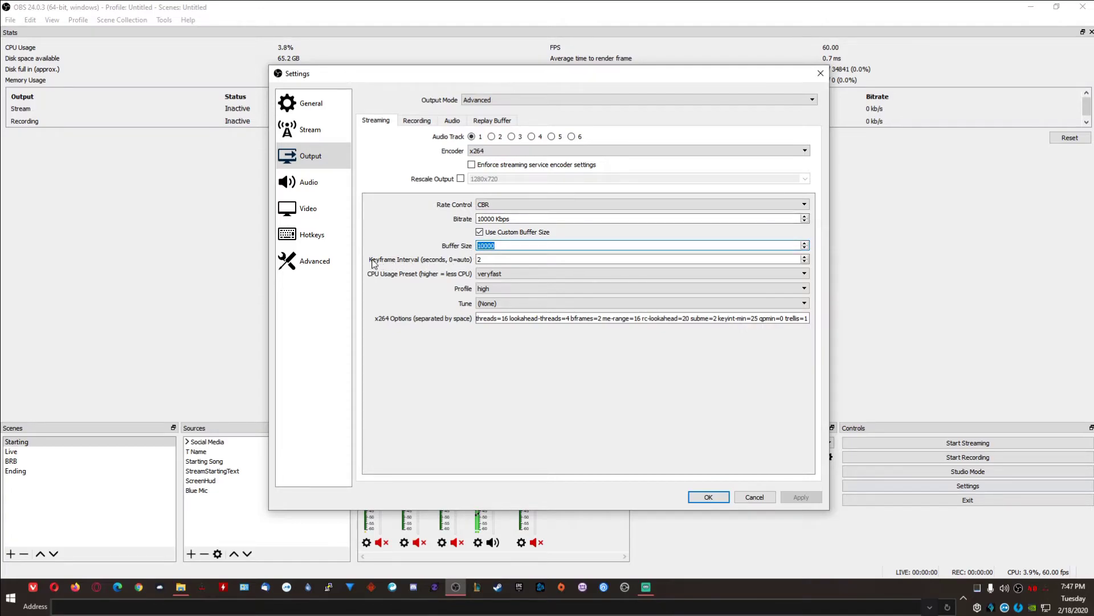
pyautogui.press('Tab')
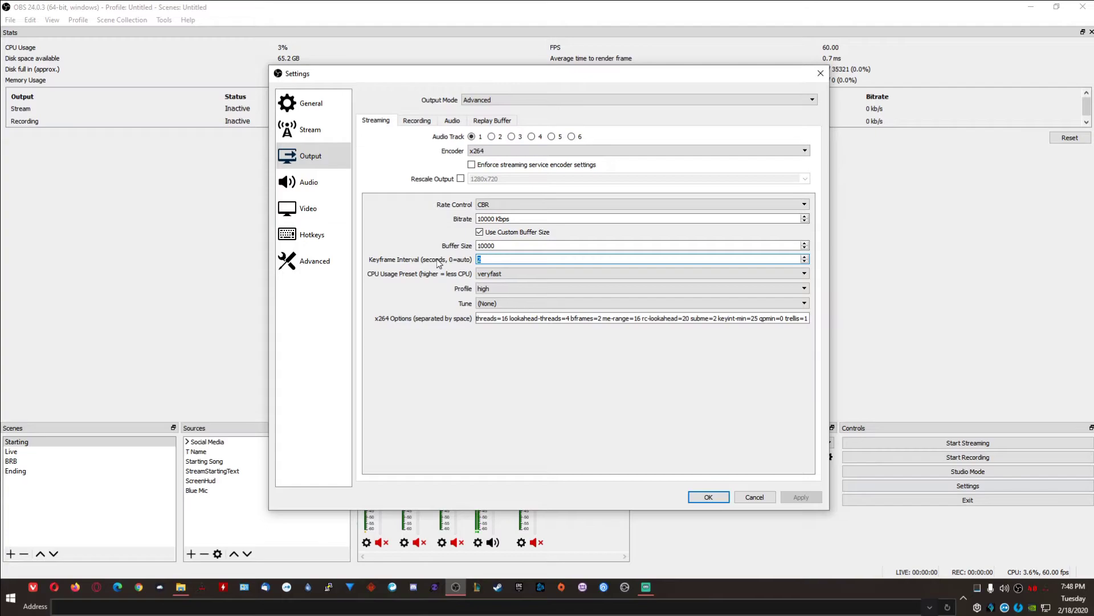
pyautogui.click(479, 372)
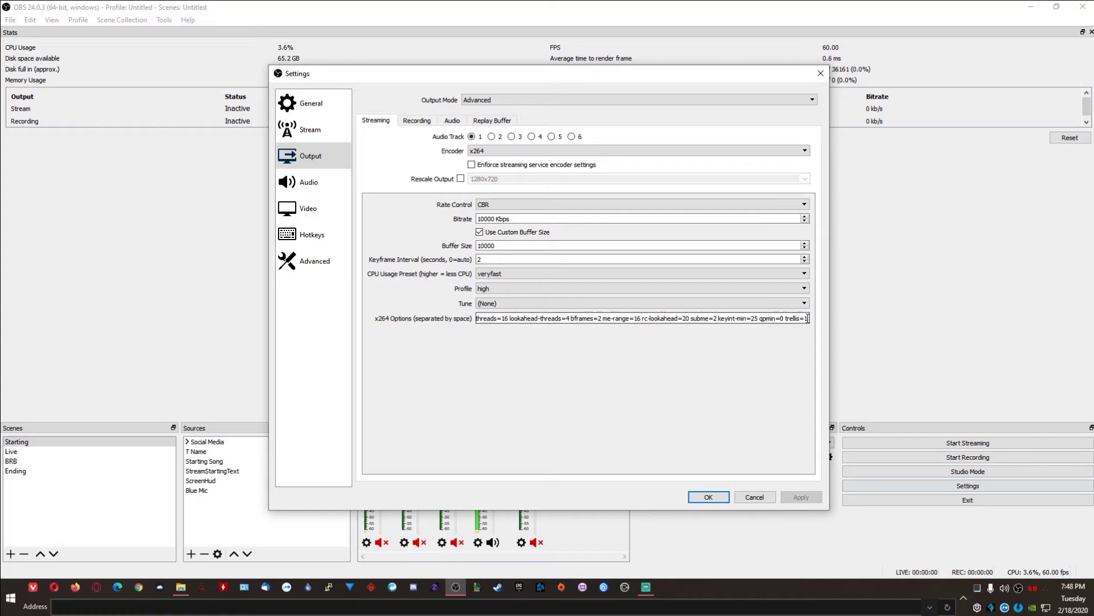
pyautogui.moveTo(808, 318); pyautogui.dragTo(418, 319)
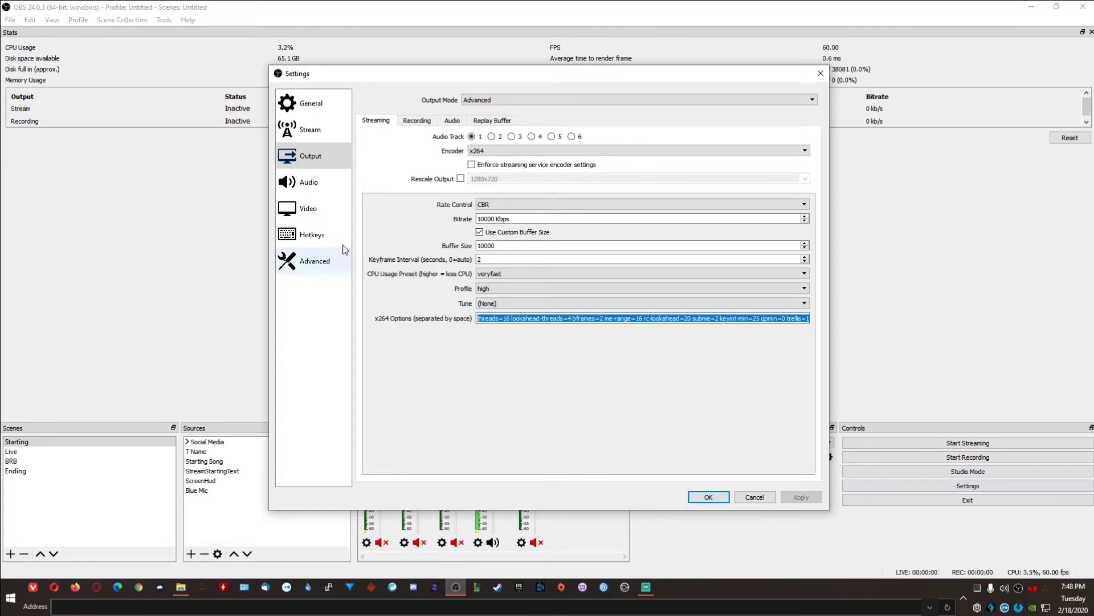
# Step: Check the canvas and output resolutions in the OBS video settings against the display resolution in Windows Display settings
pyautogui.click(307, 210)
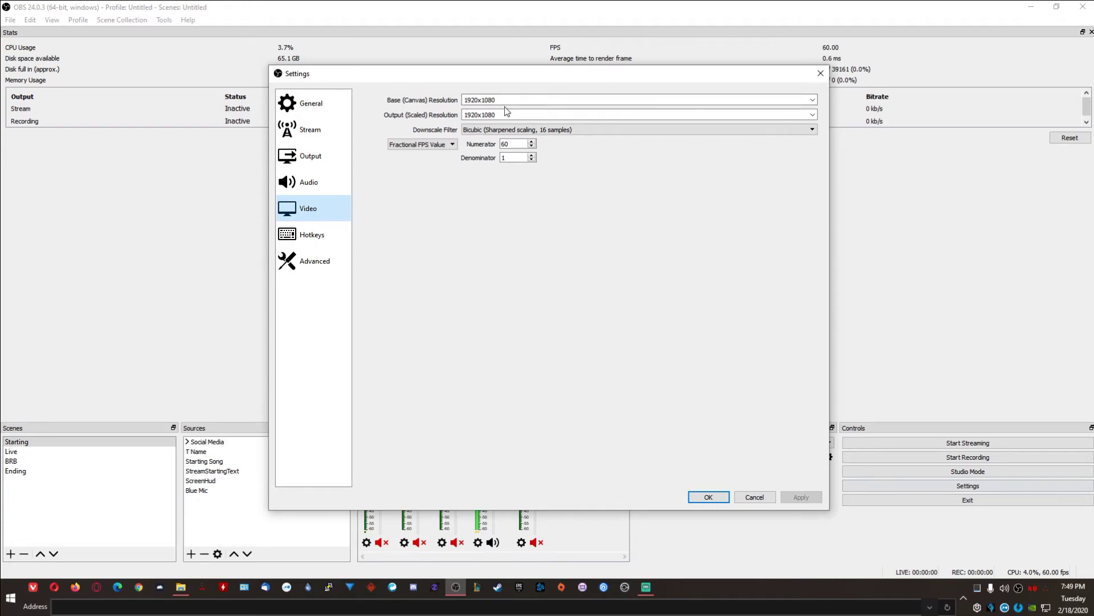
pyautogui.click(822, 76)
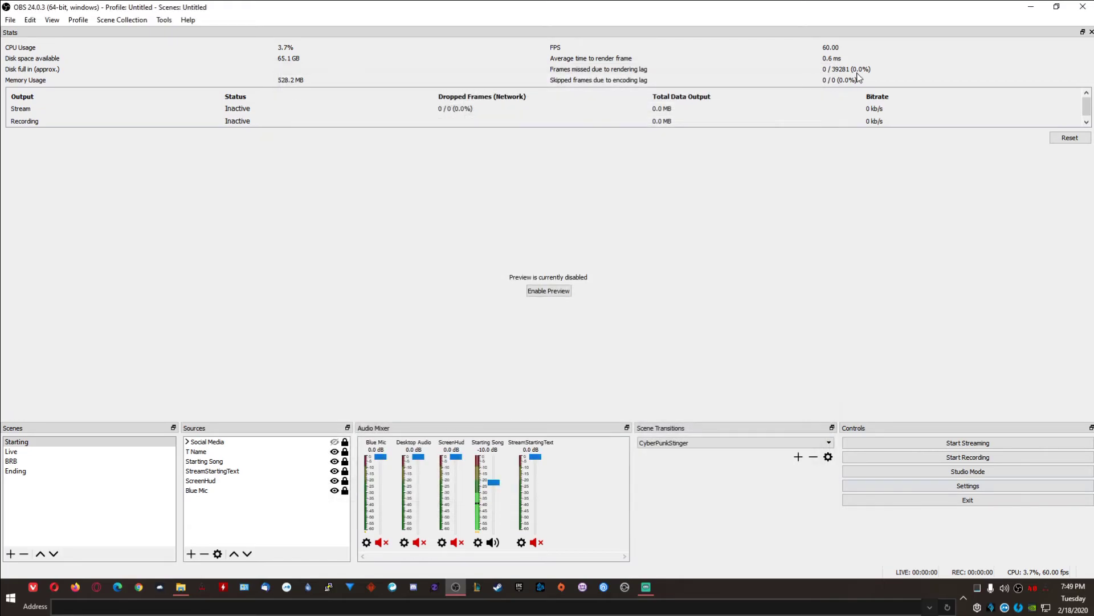
pyautogui.click(1031, 6)
pyautogui.rightClick(702, 161)
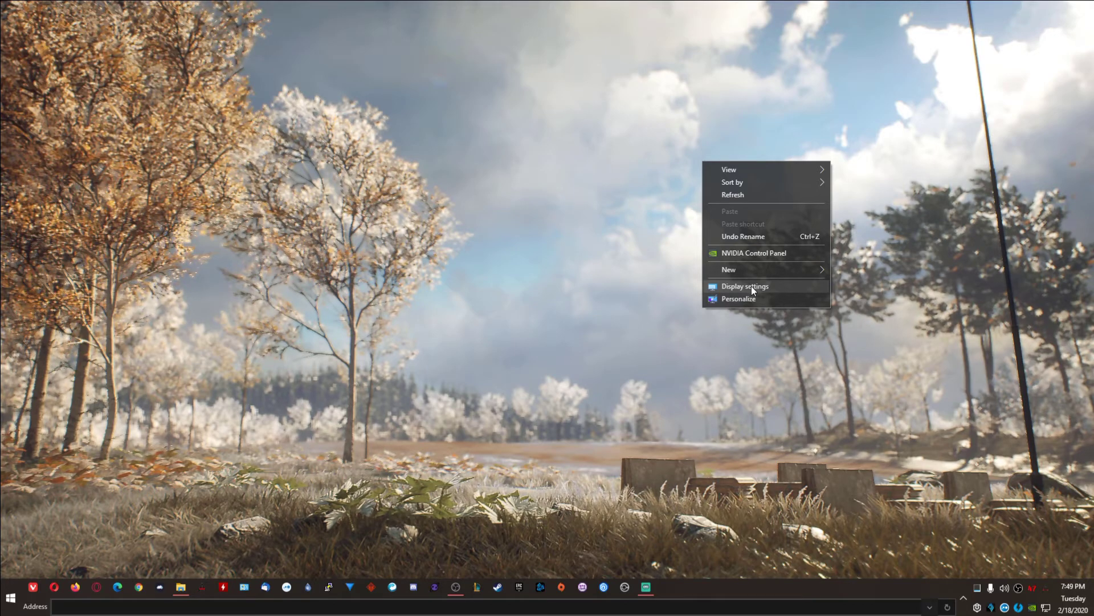
pyautogui.click(752, 286)
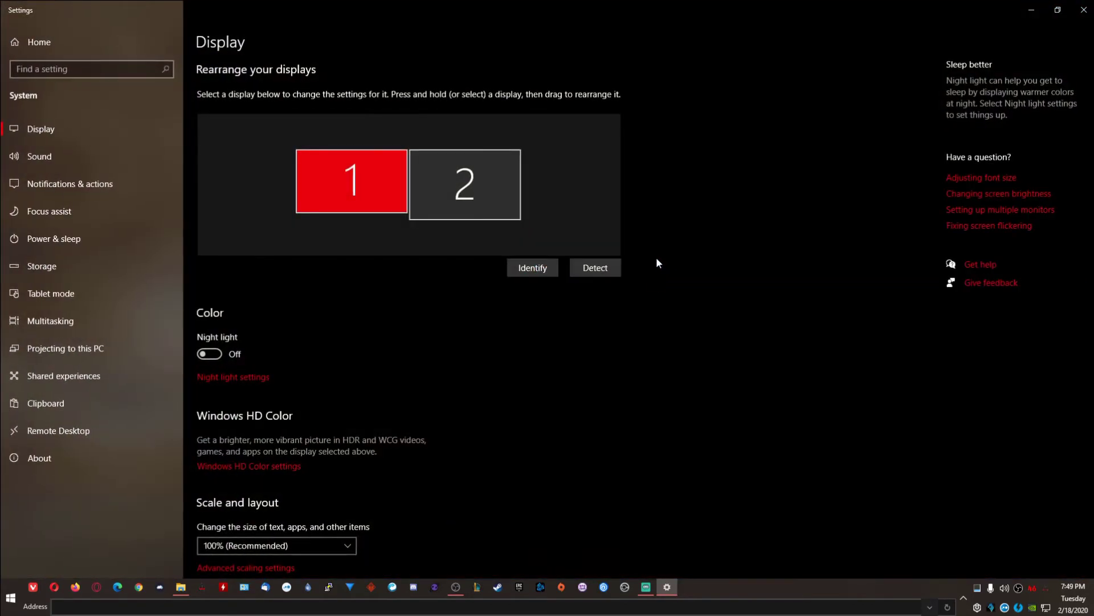
pyautogui.scroll(-5, 658, 263)
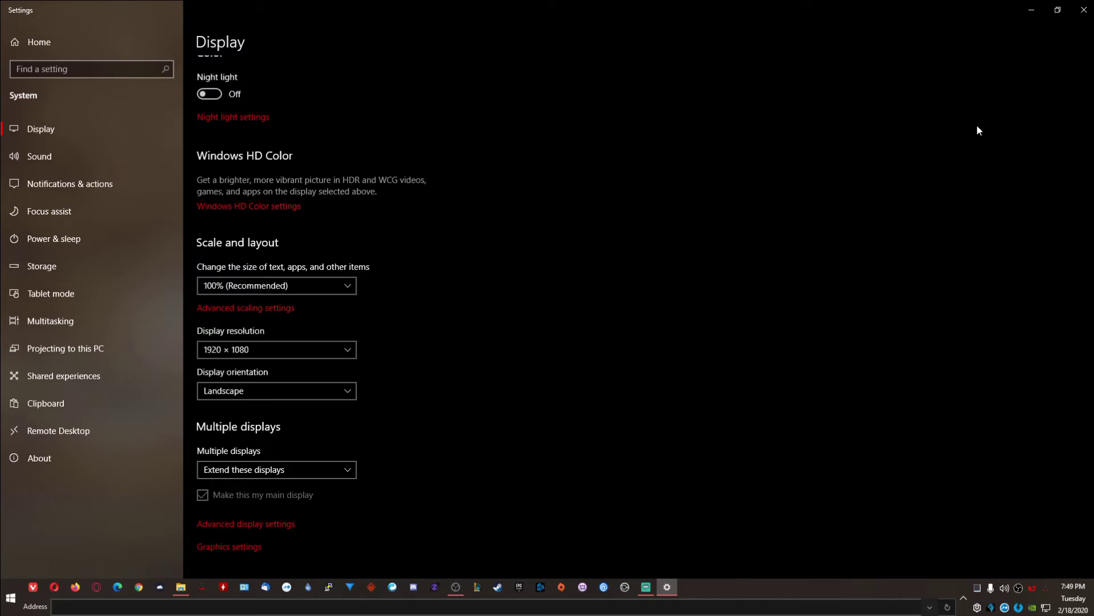
pyautogui.click(1083, 10)
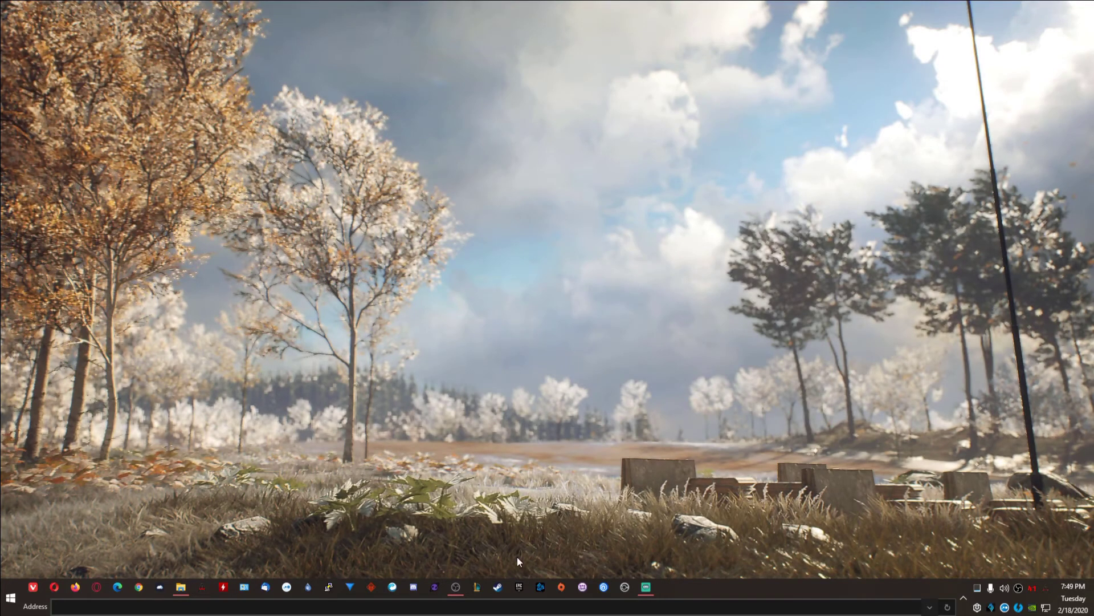
# Step: Switch back to OBS and reopen its video settings to examine the resolutions and frame rate
pyautogui.click(454, 587)
pyautogui.click(939, 486)
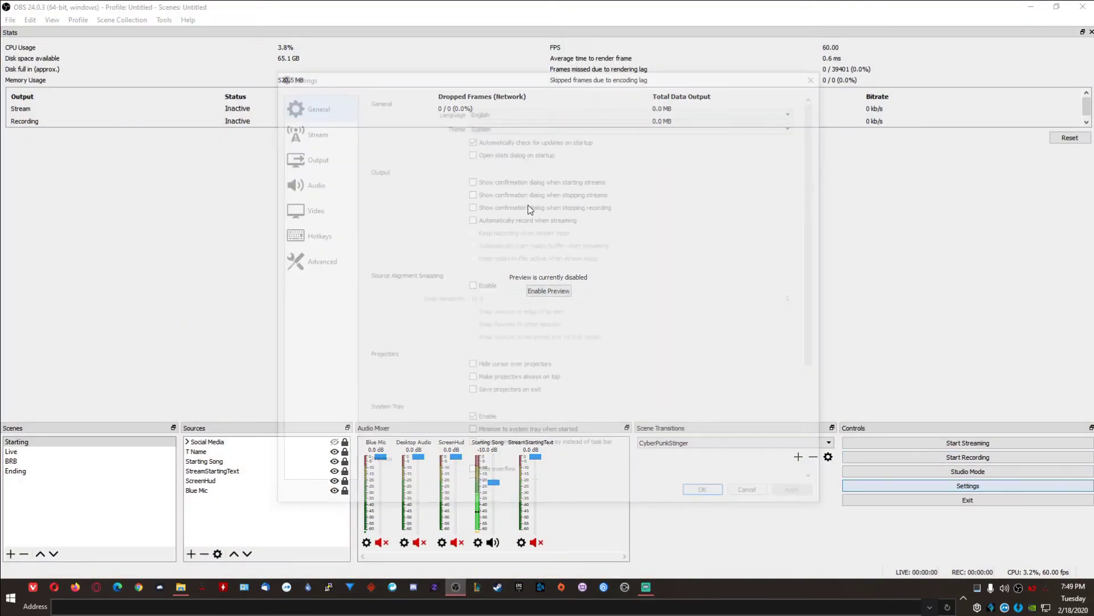
pyautogui.click(331, 210)
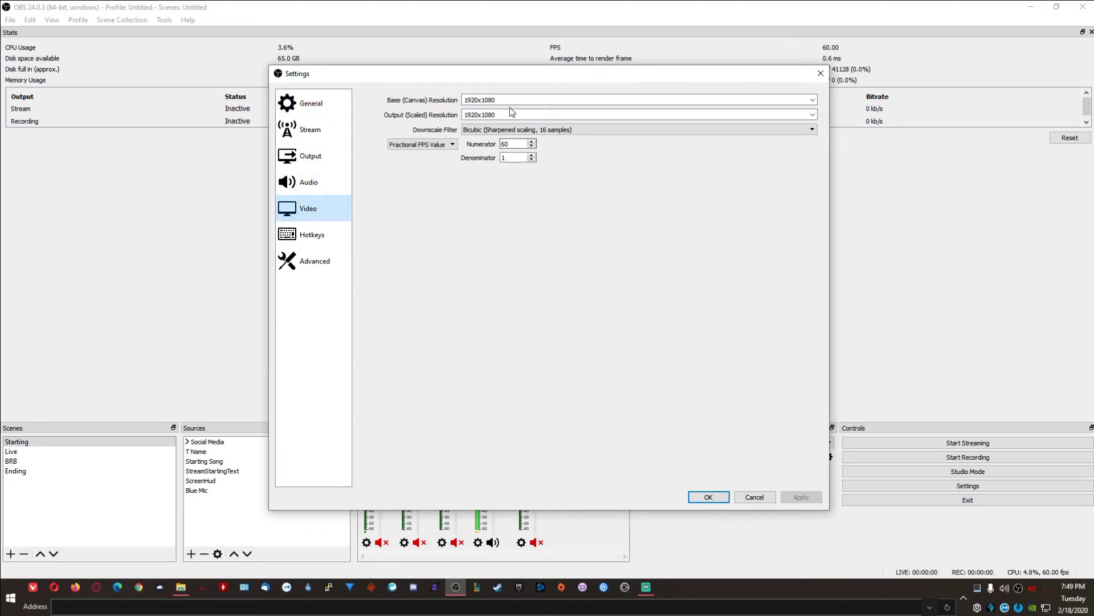
# Step: Select 1920x1080 as the output (scaled) resolution and Bicubic (Sharpened scaling, 16 samples) as the downscale filter
pyautogui.click(485, 117)
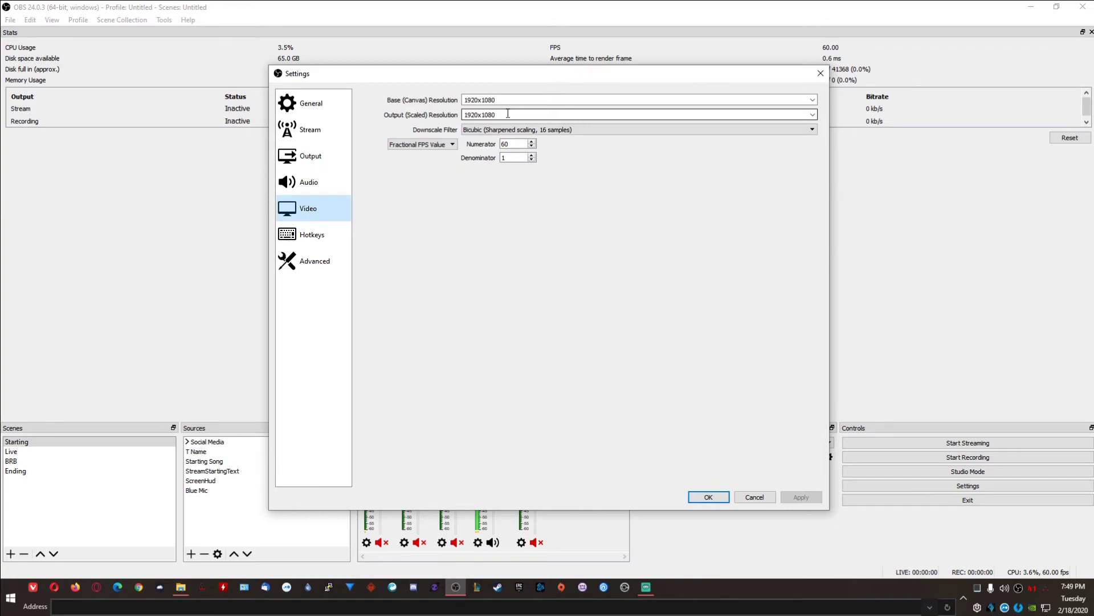
pyautogui.click(813, 115)
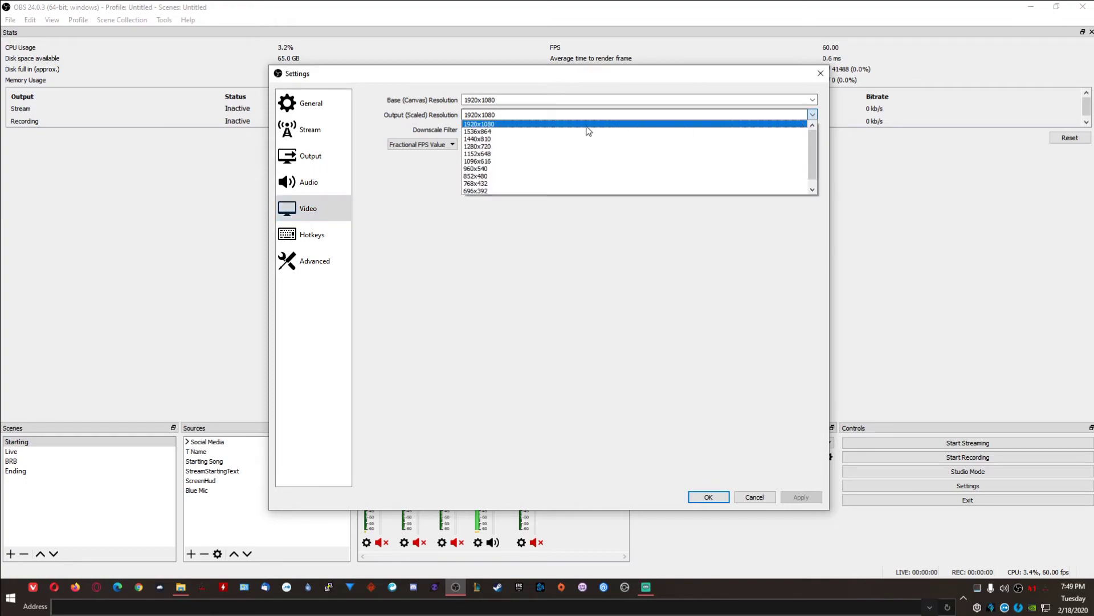
pyautogui.click(530, 124)
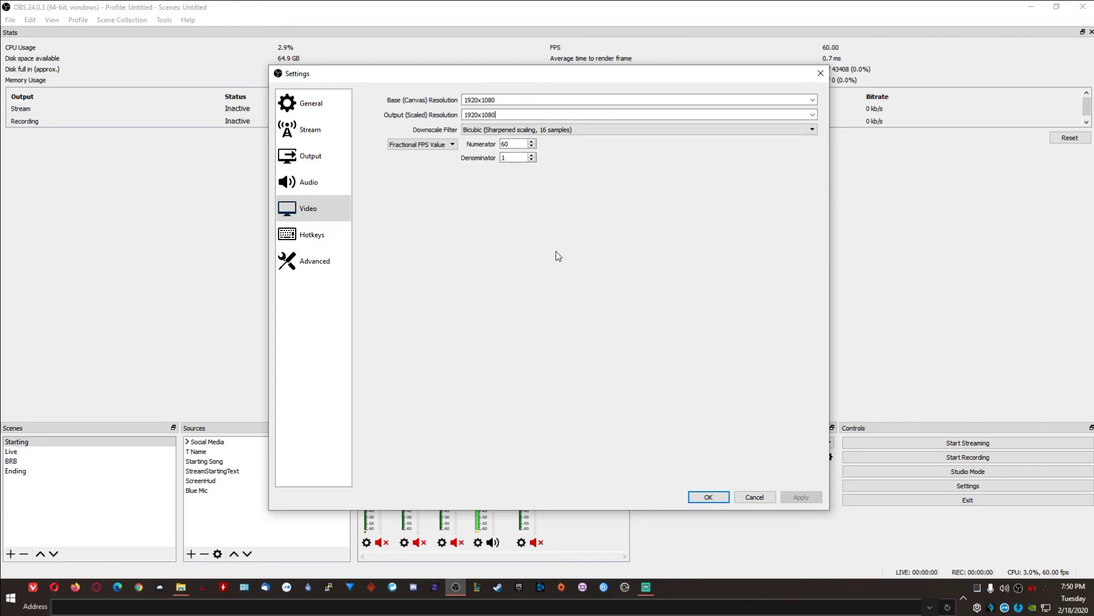
pyautogui.click(545, 132)
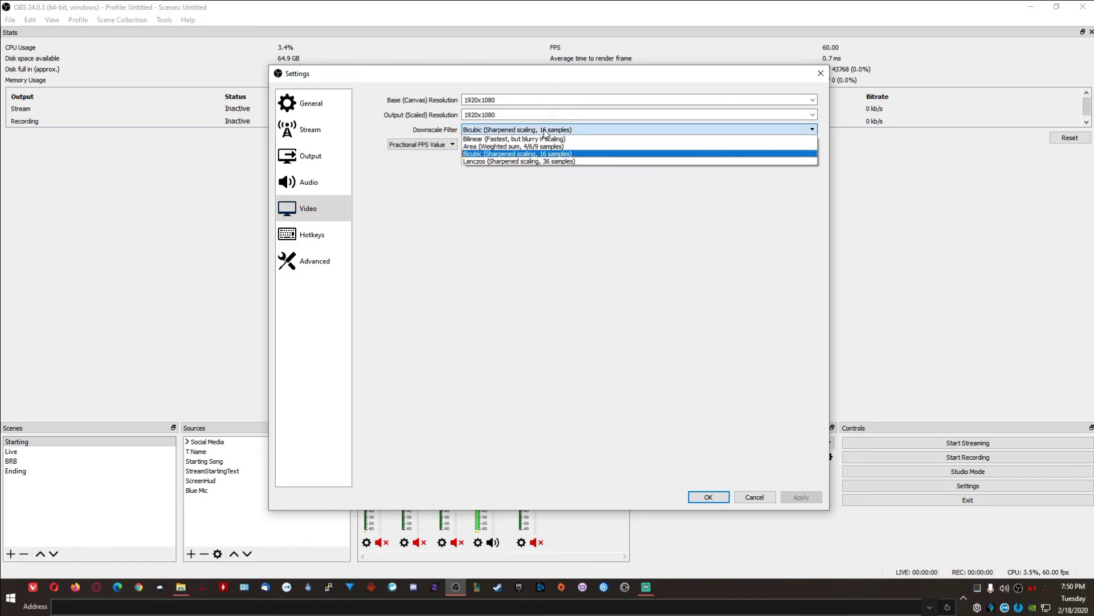
pyautogui.click(543, 130)
pyautogui.click(544, 129)
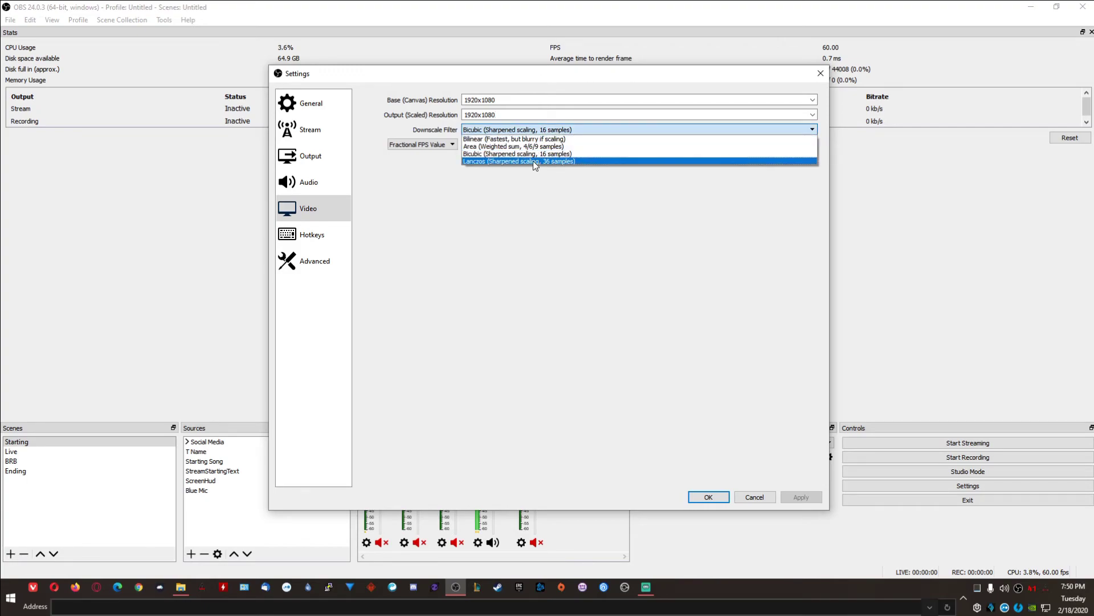
pyautogui.click(535, 156)
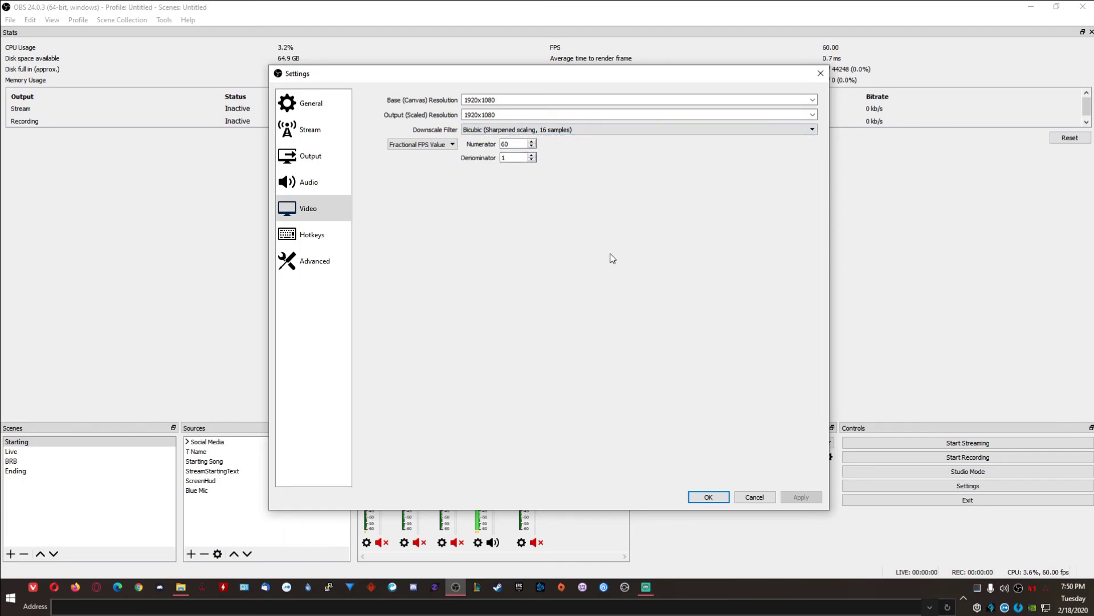
# Step: Switch the frame rate type to Common FPS Values with 60 as the rate
pyautogui.click(449, 145)
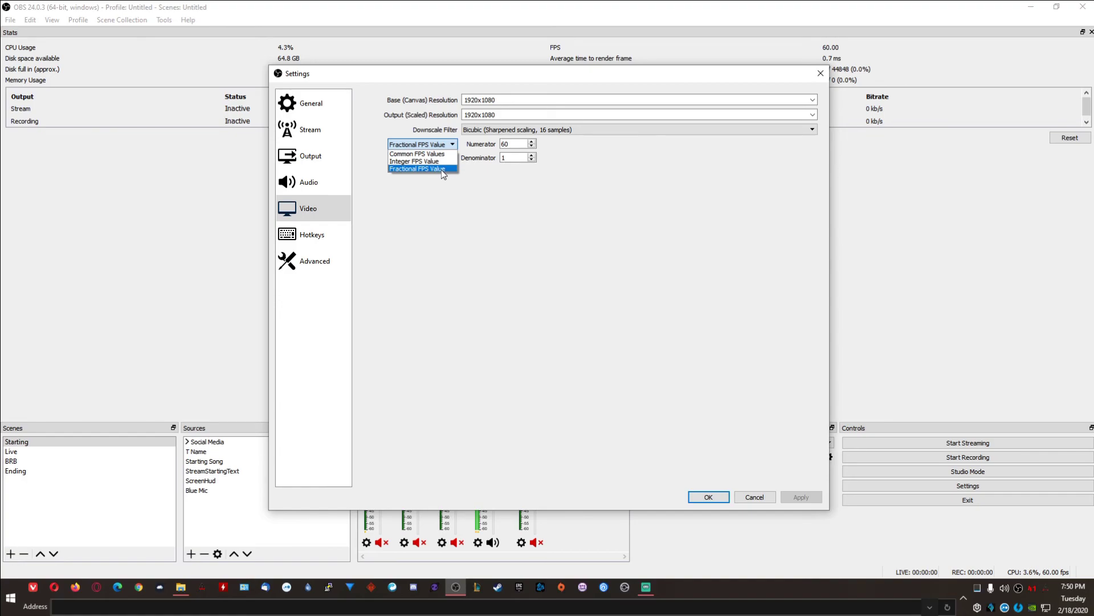
pyautogui.click(422, 154)
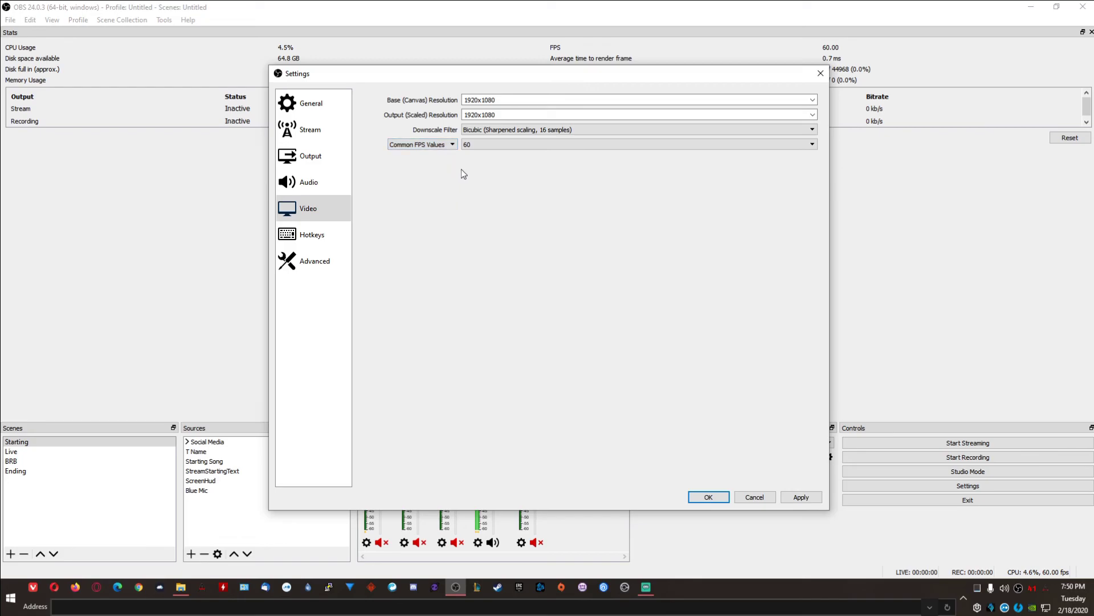
pyautogui.click(529, 145)
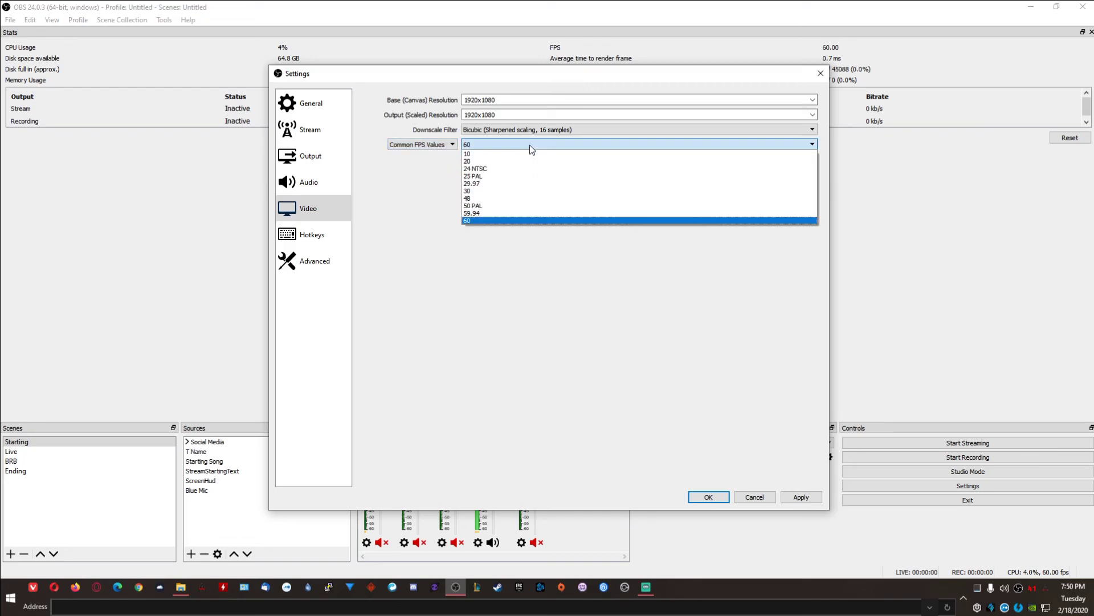
pyautogui.click(529, 145)
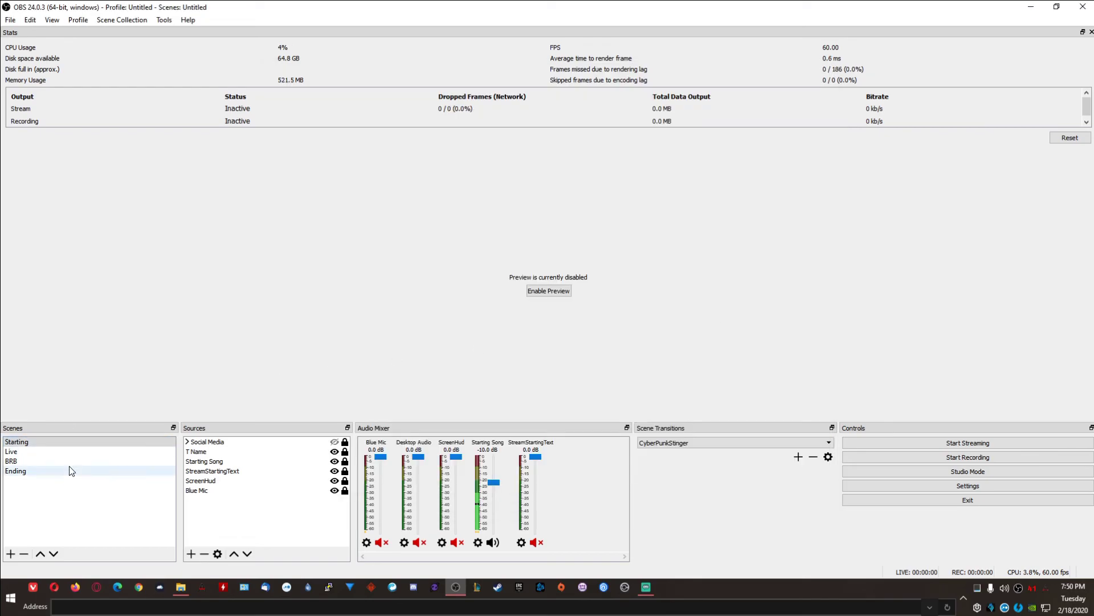